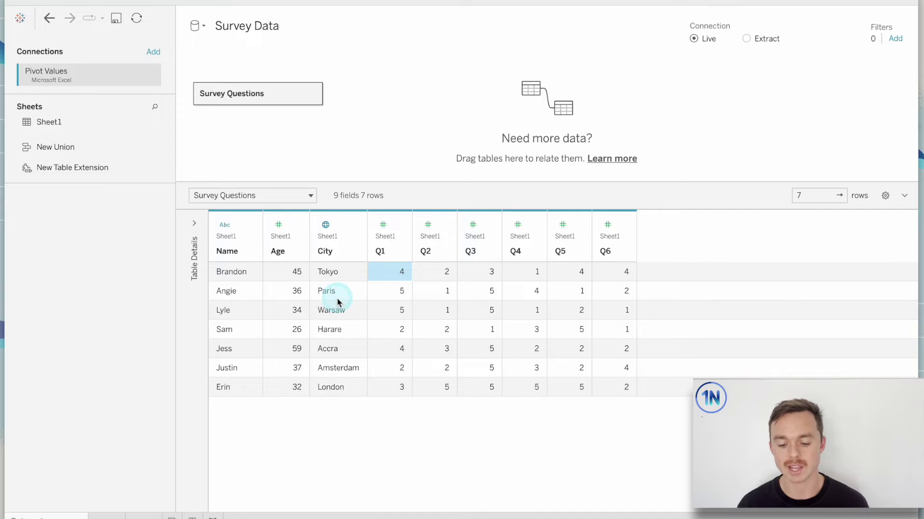
Mark up the Q1–Q6 question headers and answer values on screen, then clear the markings
{"action": "key", "text": "ctrl+super+a"}
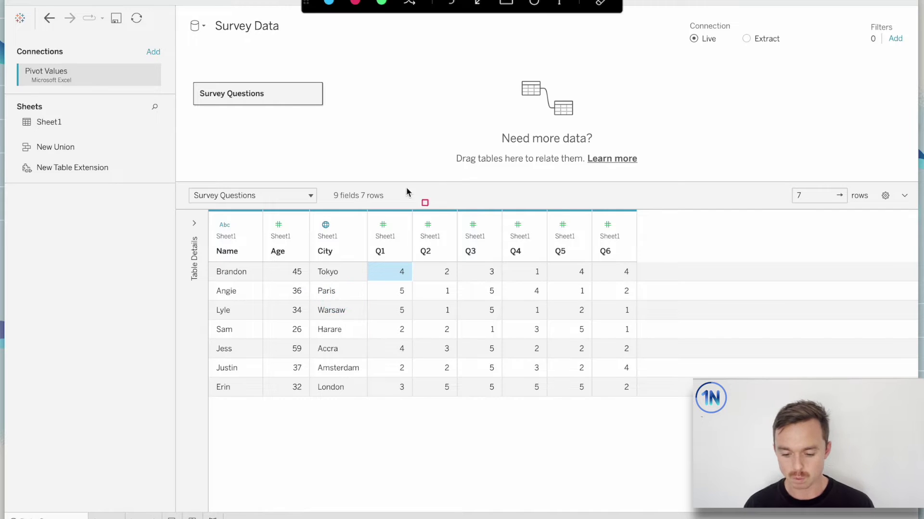
{"action": "mouse_move", "coordinate": [366, 212]}
{"action": "left_mouse_down"}
{"action": "mouse_move", "coordinate": [645, 255]}
{"action": "mouse_move", "coordinate": [636, 264]}
{"action": "left_mouse_up"}
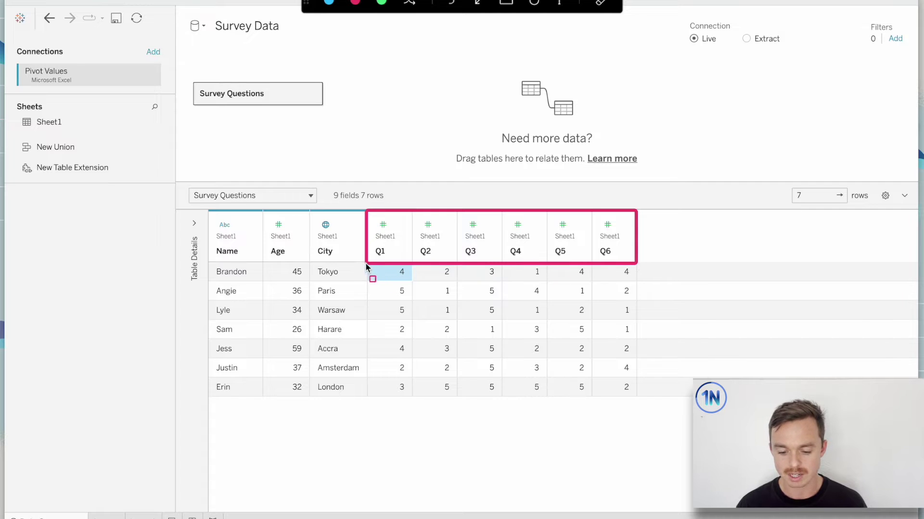
{"action": "mouse_move", "coordinate": [365, 263]}
{"action": "left_mouse_down"}
{"action": "mouse_move", "coordinate": [440, 315]}
{"action": "mouse_move", "coordinate": [653, 395]}
{"action": "mouse_move", "coordinate": [637, 399]}
{"action": "left_mouse_up"}
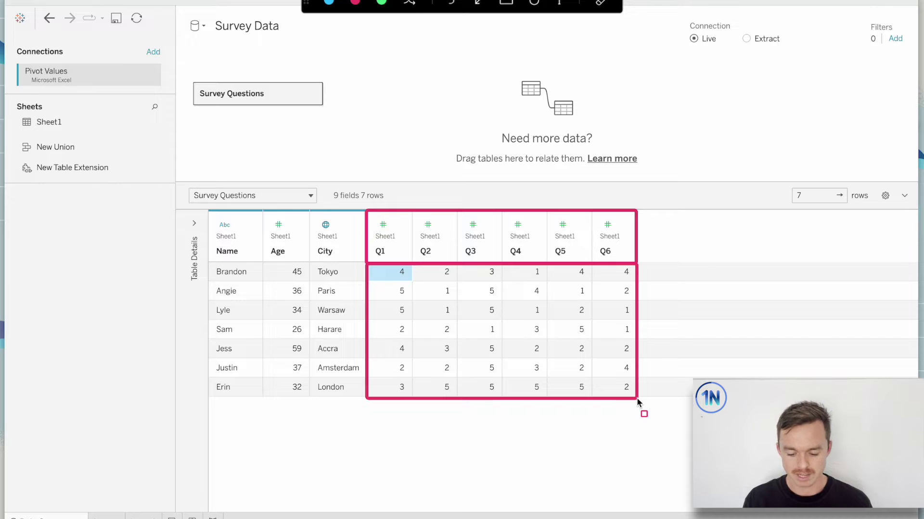
{"action": "key", "text": "Escape"}
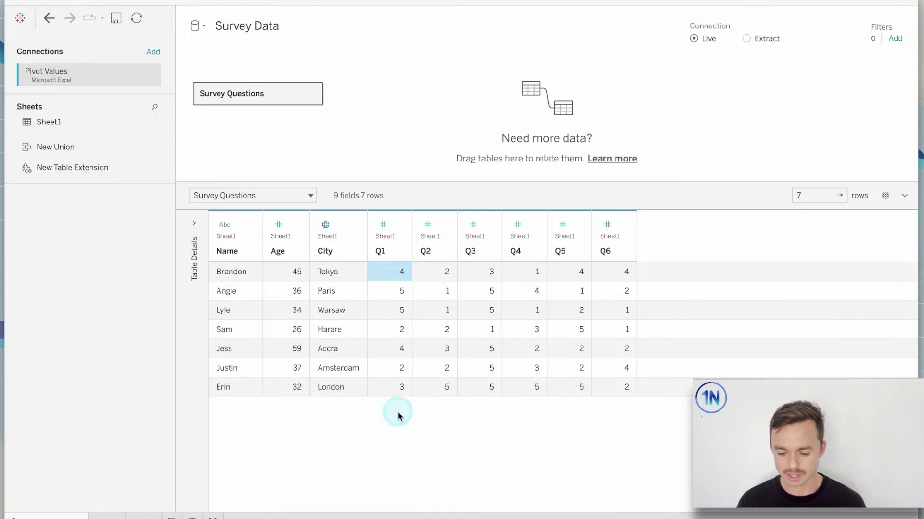
List respondent names on the Rows of Sheet 1, then go back to the Survey Data source page
{"action": "left_click", "coordinate": [103, 515]}
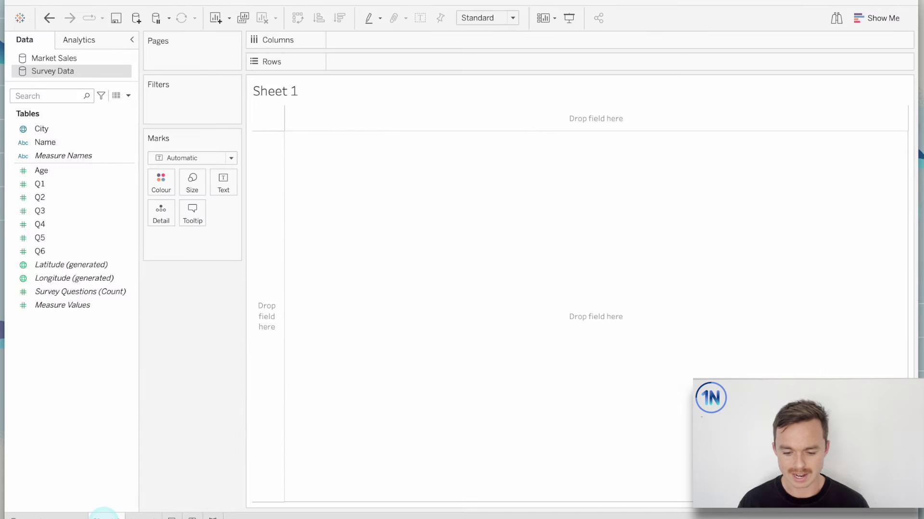
{"action": "left_click_drag", "start_coordinate": [76, 142], "coordinate": [411, 62]}
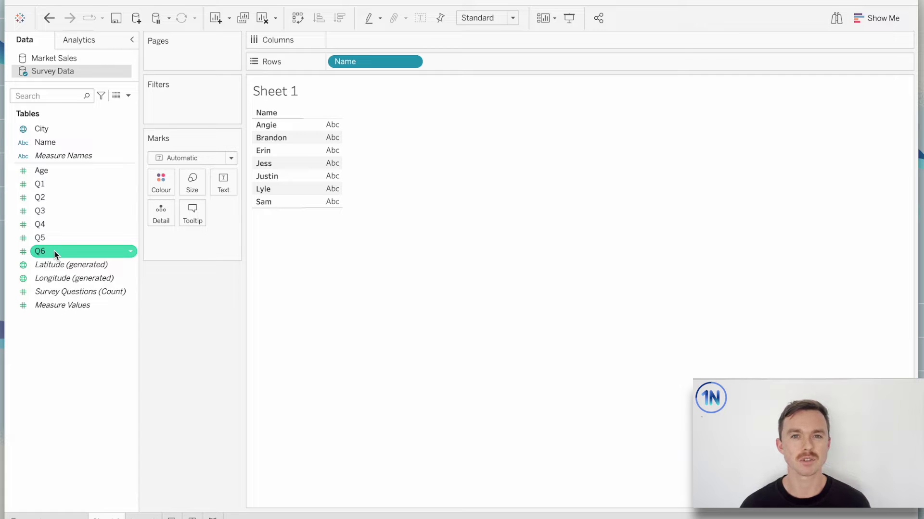
{"action": "left_click", "coordinate": [50, 509]}
{"action": "left_click", "coordinate": [339, 434]}
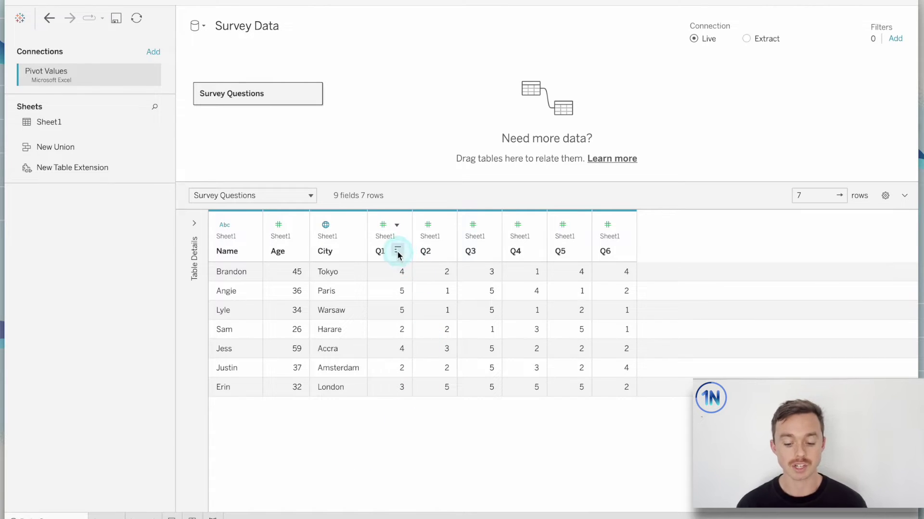
{"action": "key", "text": "ctrl+shift+d"}
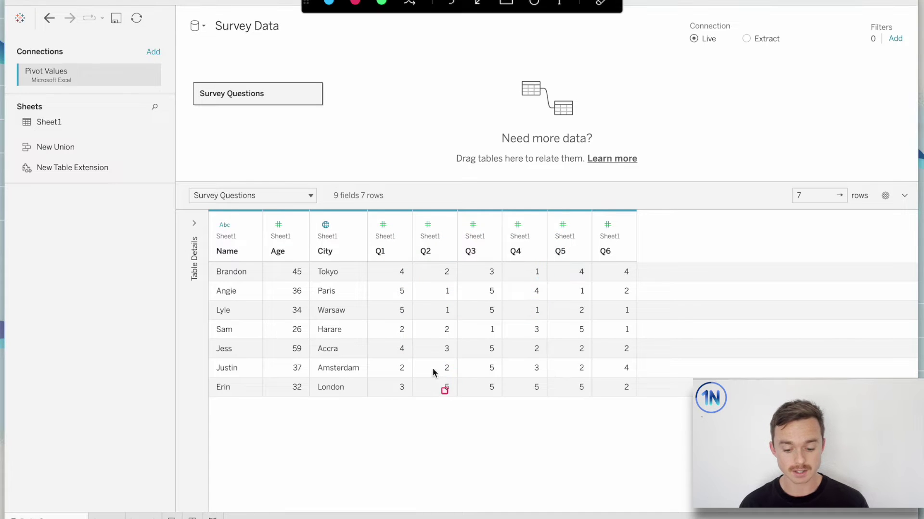
{"action": "mouse_move", "coordinate": [367, 211]}
{"action": "left_mouse_down"}
{"action": "mouse_move", "coordinate": [400, 286]}
{"action": "mouse_move", "coordinate": [420, 468]}
{"action": "mouse_move", "coordinate": [409, 514]}
{"action": "left_mouse_up"}
{"action": "left_click_drag", "start_coordinate": [368, 218], "coordinate": [410, 262]}
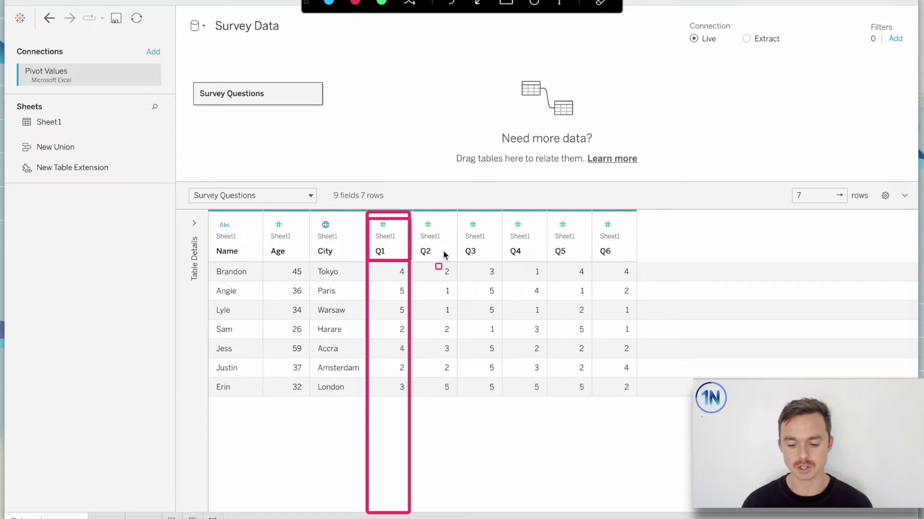
{"action": "left_click", "coordinate": [388, 273]}
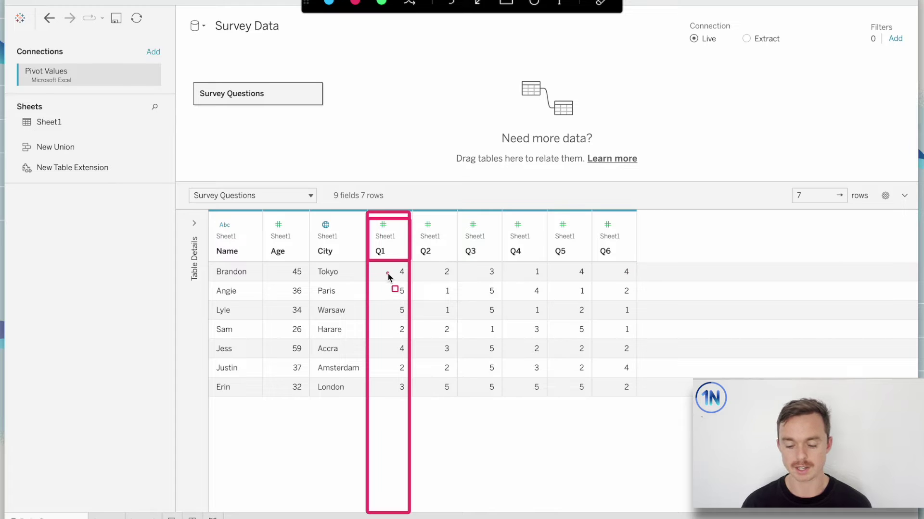
{"action": "left_click", "coordinate": [387, 289]}
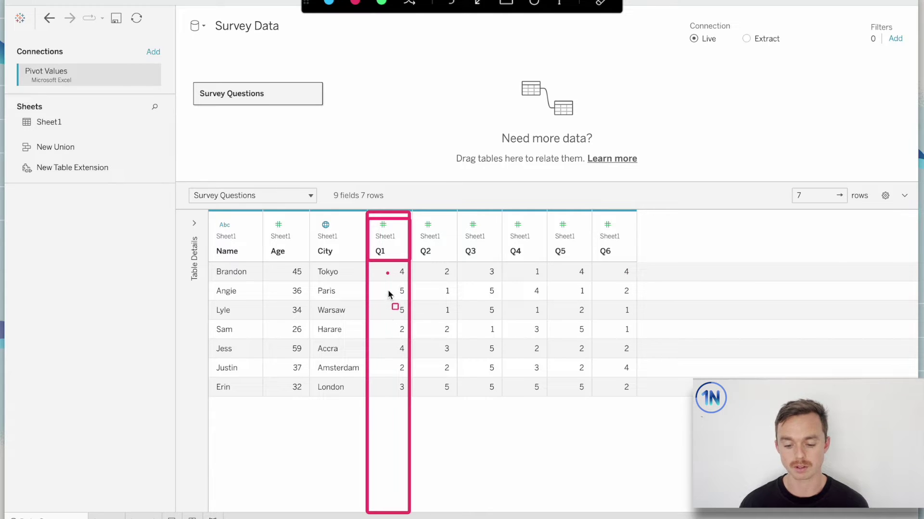
{"action": "left_click", "coordinate": [389, 311]}
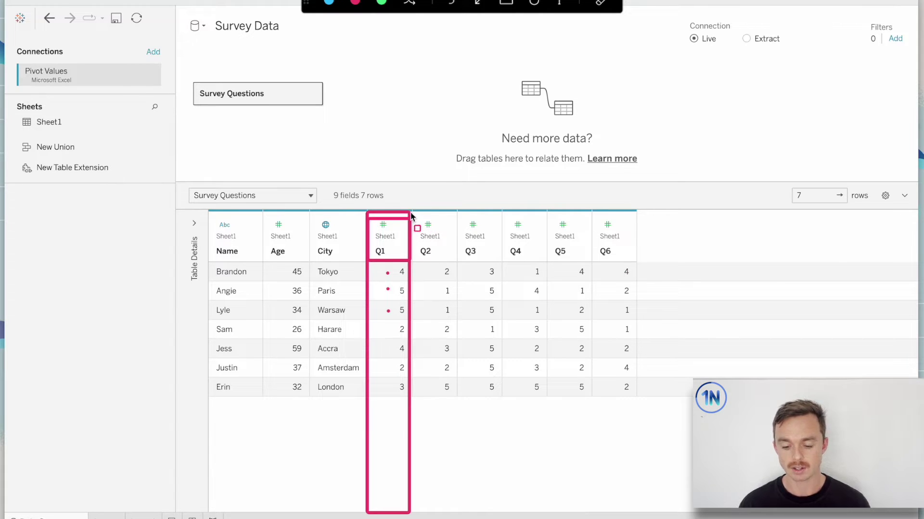
{"action": "mouse_move", "coordinate": [411, 212]}
{"action": "left_mouse_down"}
{"action": "mouse_move", "coordinate": [461, 438]}
{"action": "mouse_move", "coordinate": [455, 512]}
{"action": "left_mouse_up"}
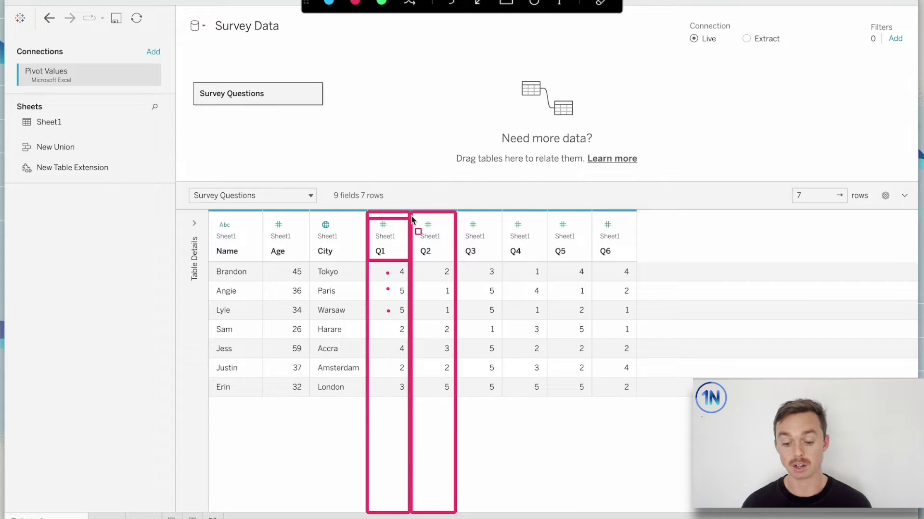
{"action": "mouse_move", "coordinate": [412, 220]}
{"action": "left_mouse_down"}
{"action": "mouse_move", "coordinate": [420, 236]}
{"action": "mouse_move", "coordinate": [453, 251]}
{"action": "mouse_move", "coordinate": [455, 264]}
{"action": "left_mouse_up"}
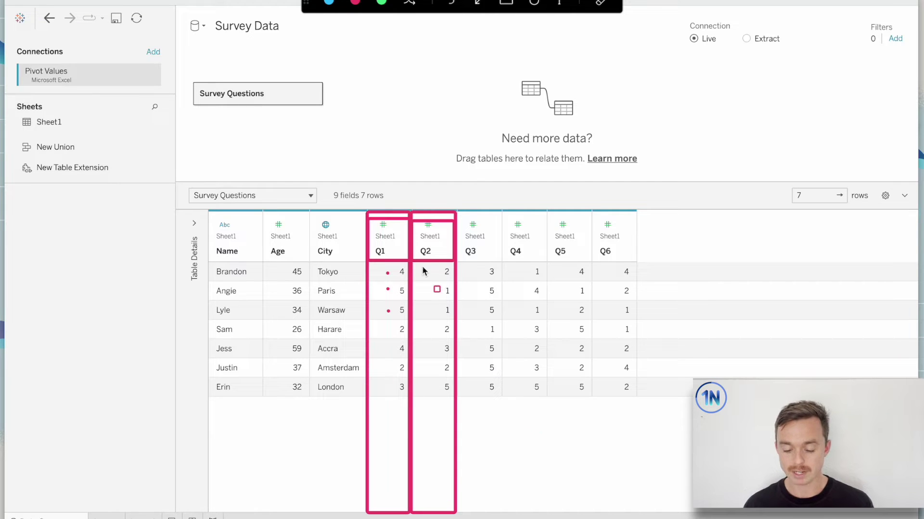
{"action": "left_click_drag", "start_coordinate": [368, 213], "coordinate": [637, 266]}
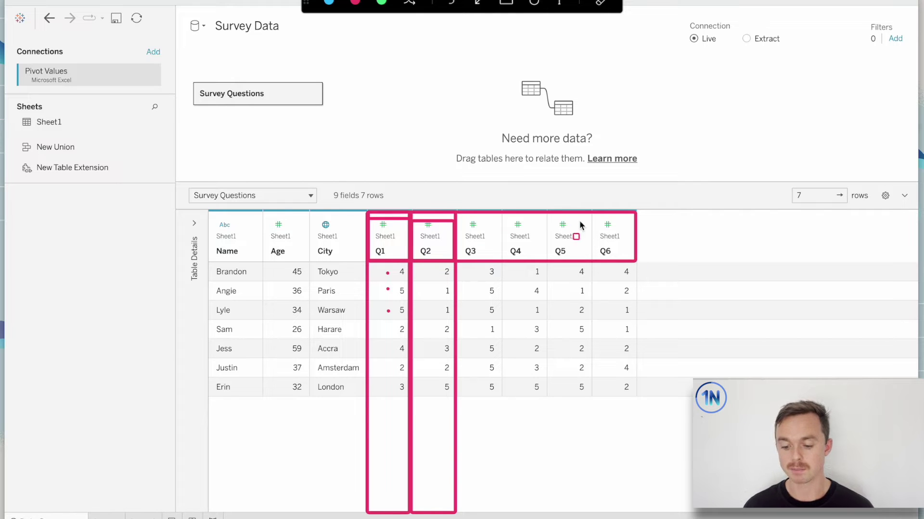
{"action": "left_click", "coordinate": [588, 236]}
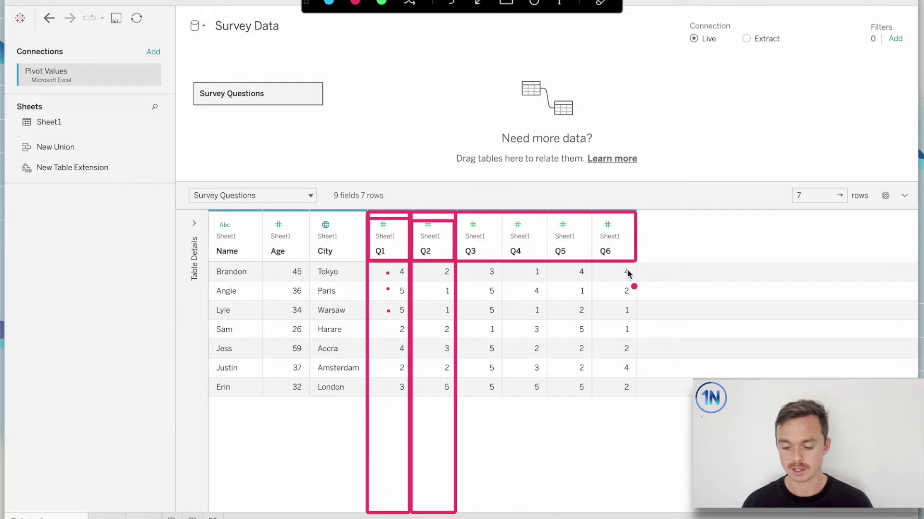
{"action": "mouse_move", "coordinate": [628, 262]}
{"action": "left_mouse_down"}
{"action": "mouse_move", "coordinate": [631, 346]}
{"action": "mouse_move", "coordinate": [455, 423]}
{"action": "mouse_move", "coordinate": [439, 422]}
{"action": "mouse_move", "coordinate": [455, 428]}
{"action": "left_mouse_up"}
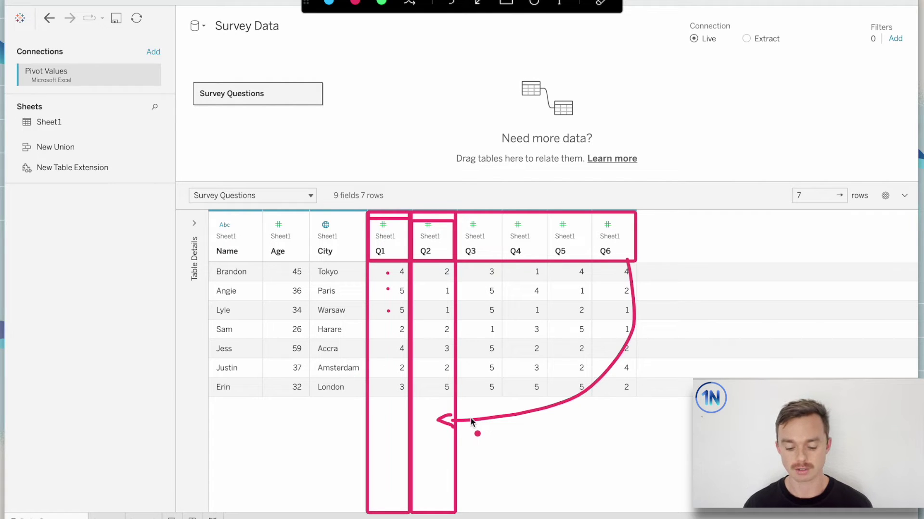
{"action": "key", "text": "Escape"}
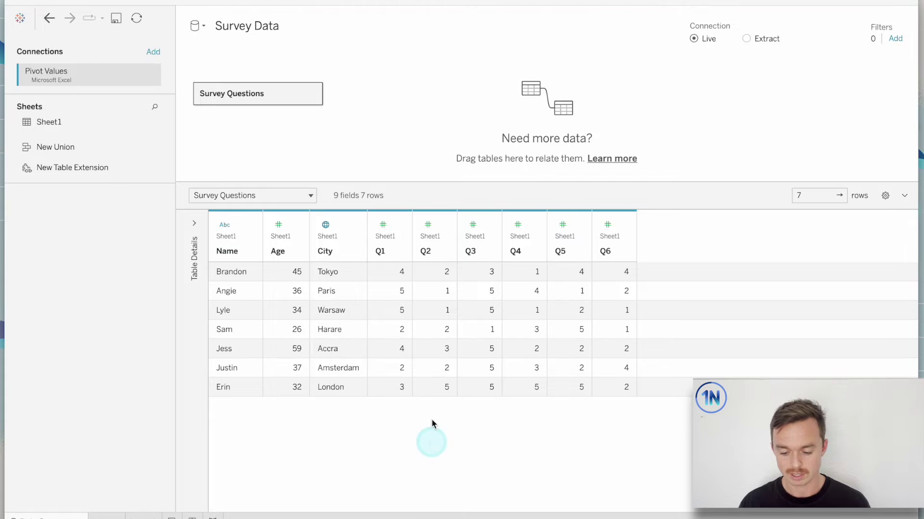
Pivot the selected Q1 through Q6 columns into name and value rows
{"action": "left_click", "coordinate": [380, 251]}
{"action": "left_click", "coordinate": [606, 255], "text": "shift"}
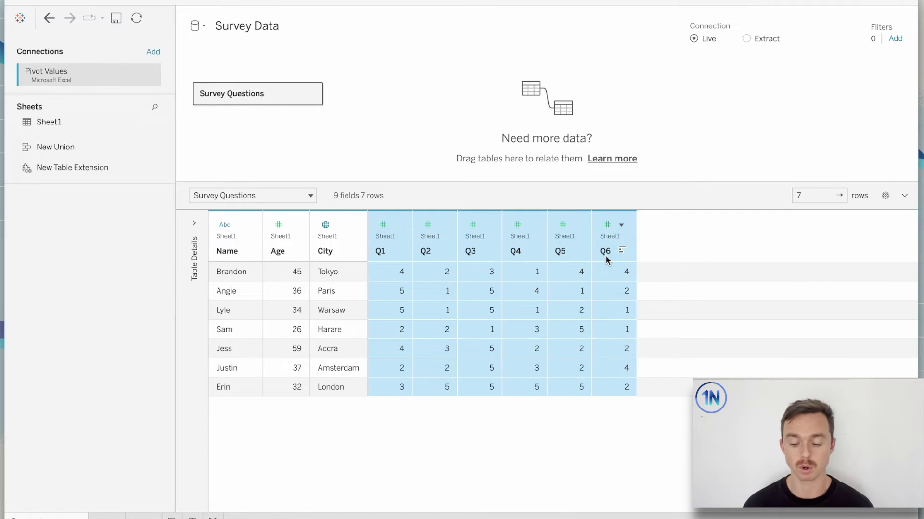
{"action": "left_click", "coordinate": [621, 225]}
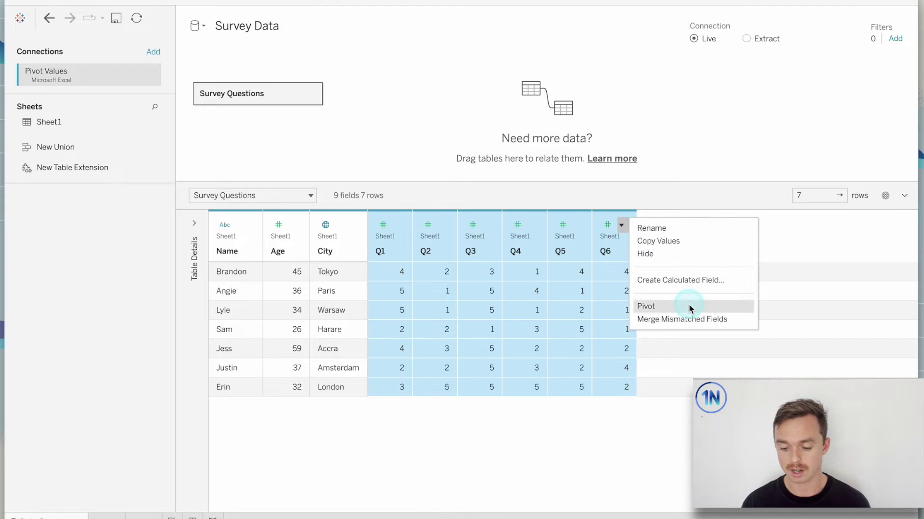
{"action": "left_click", "coordinate": [689, 307]}
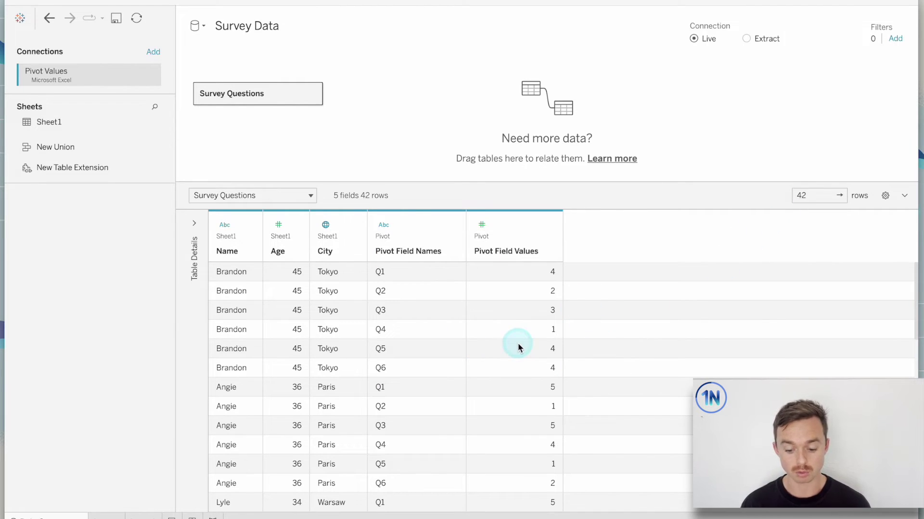
Inspect one respondent's Q1–Q6 entries in the new Pivot Field Names column
{"action": "left_click", "coordinate": [412, 272]}
{"action": "left_click", "coordinate": [410, 367], "text": "shift"}
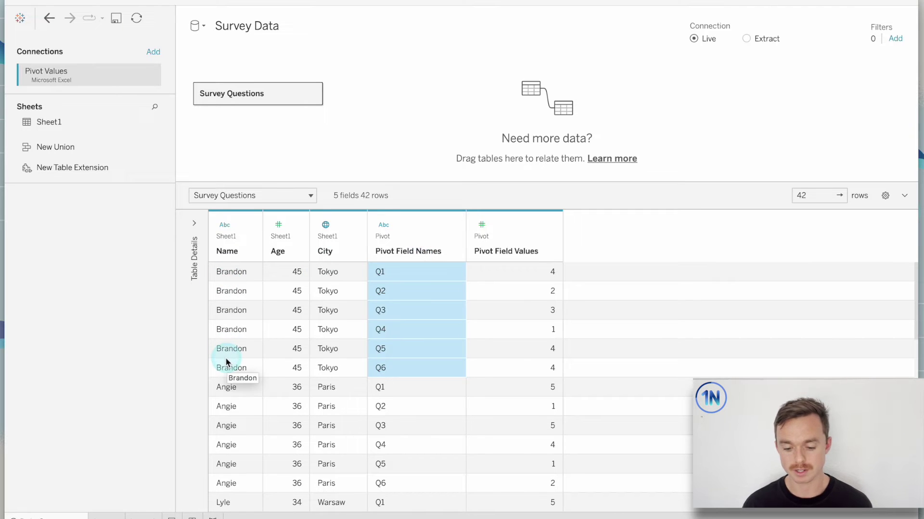
{"action": "left_click", "coordinate": [404, 313]}
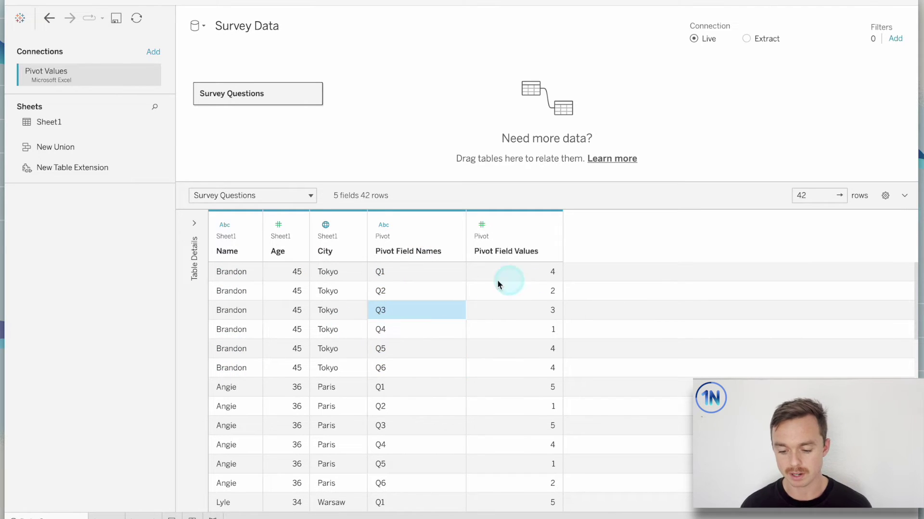
Rename Pivot Field Names to 'Question Number' and Pivot Field Values to 'Responses'
{"action": "double_click", "coordinate": [410, 252]}
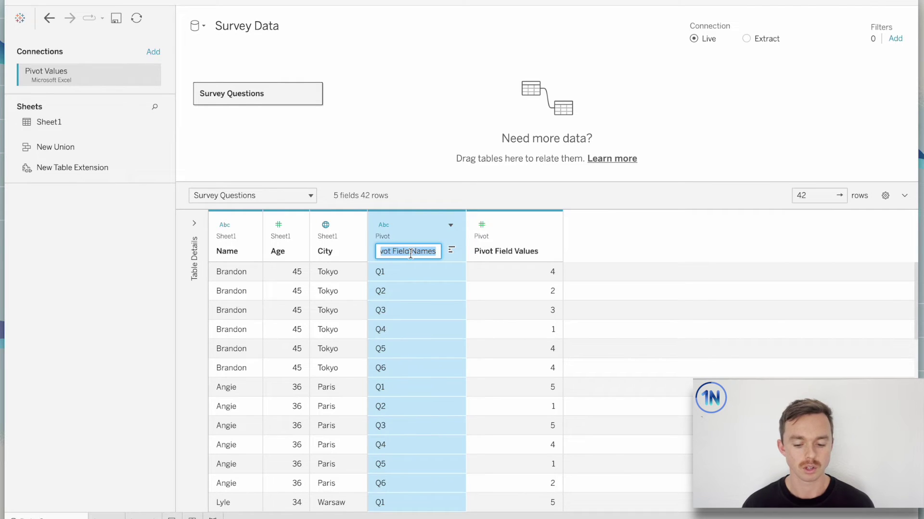
{"action": "type", "text": "Question"}
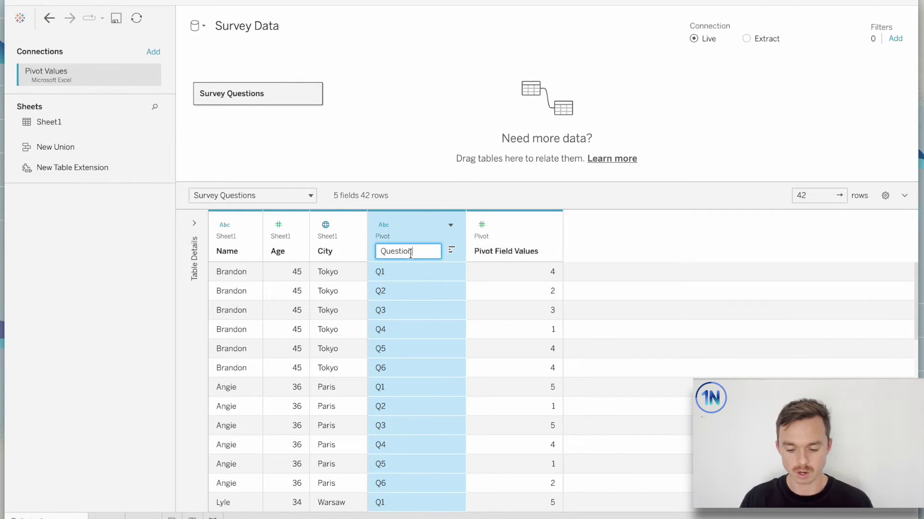
{"action": "type", "text": " Number"}
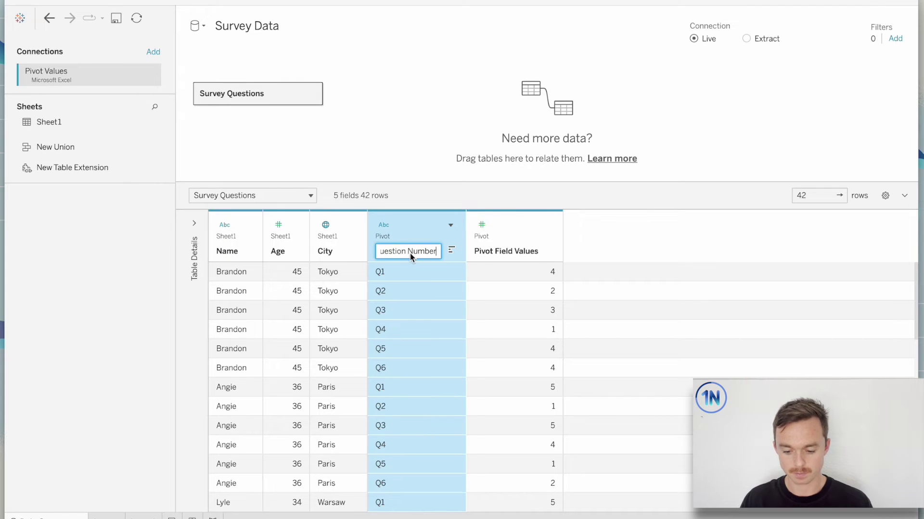
{"action": "key", "text": "Return"}
{"action": "double_click", "coordinate": [488, 251]}
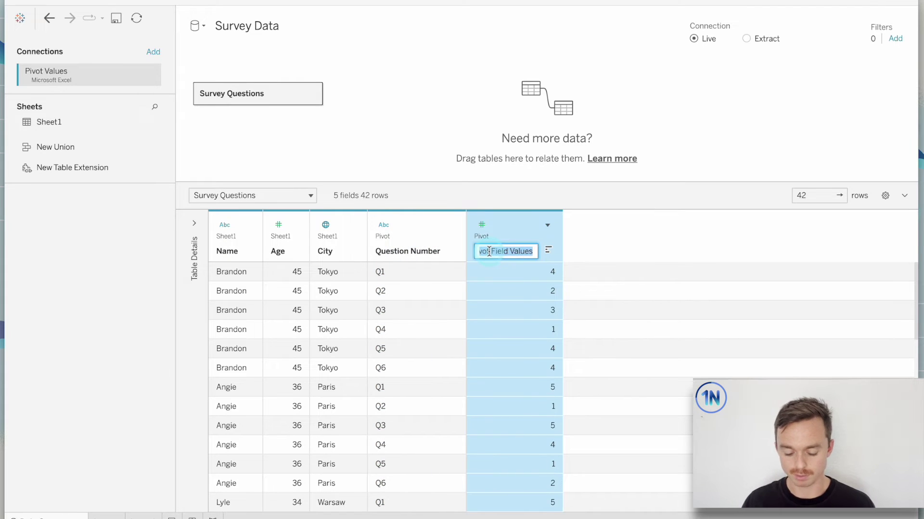
{"action": "type", "text": "Responses"}
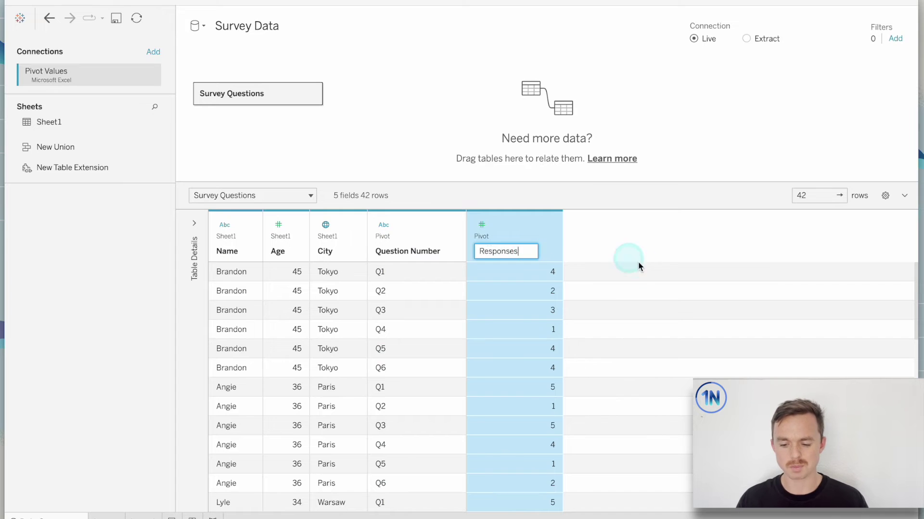
{"action": "left_click", "coordinate": [626, 267]}
Chart Responses per name as horizontal bars on Sheet 1, sorted descending
{"action": "left_click", "coordinate": [112, 516]}
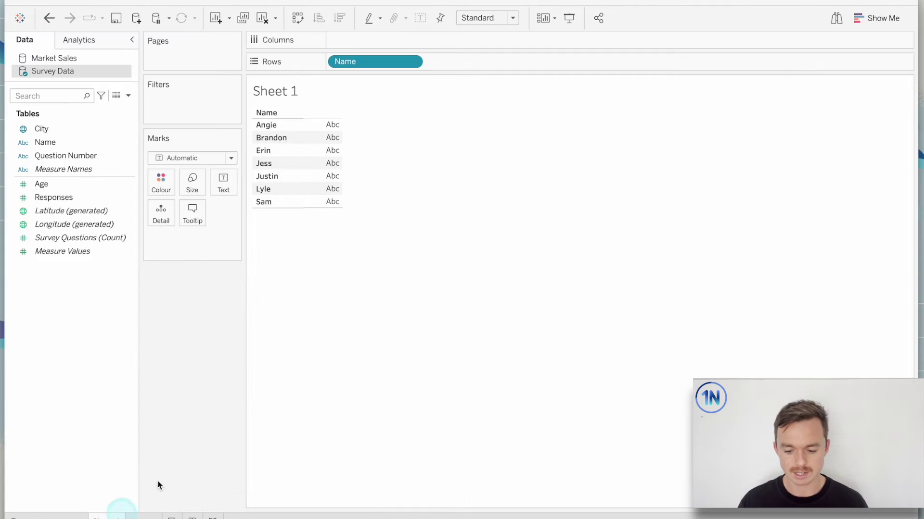
{"action": "left_click", "coordinate": [62, 198]}
{"action": "mouse_move", "coordinate": [61, 202]}
{"action": "left_mouse_down"}
{"action": "mouse_move", "coordinate": [347, 62]}
{"action": "mouse_move", "coordinate": [373, 38]}
{"action": "left_mouse_up"}
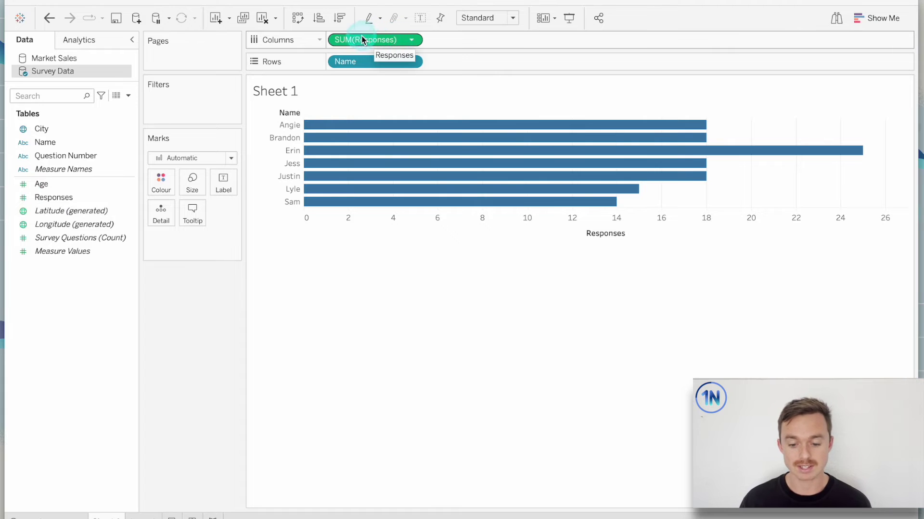
{"action": "left_click", "coordinate": [336, 19]}
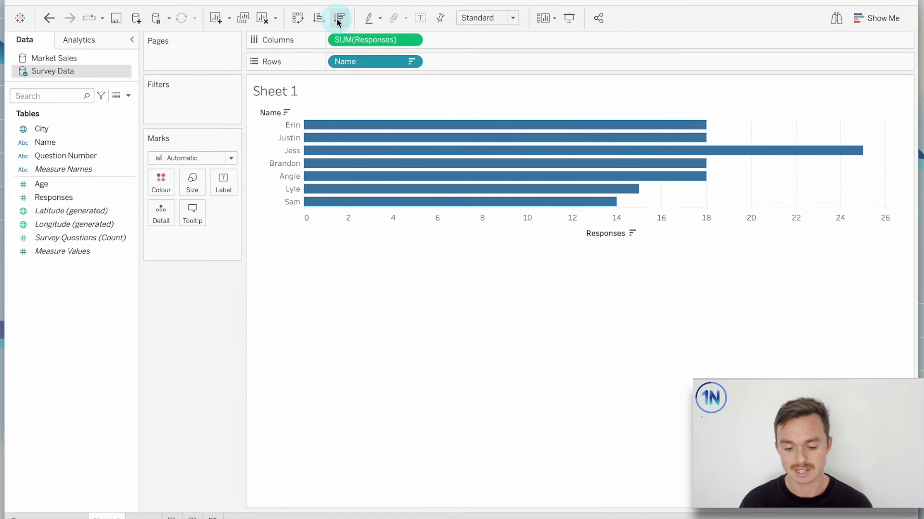
Check two respondents' response counts in tooltips, then start Sheet 2 on Market Sales data
{"action": "left_click", "coordinate": [759, 140]}
{"action": "left_click", "coordinate": [861, 126]}
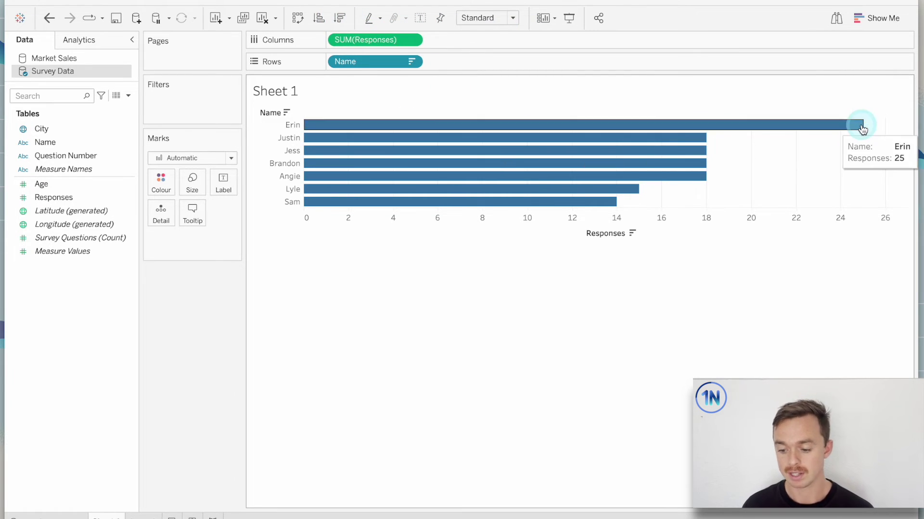
{"action": "left_click", "coordinate": [504, 206]}
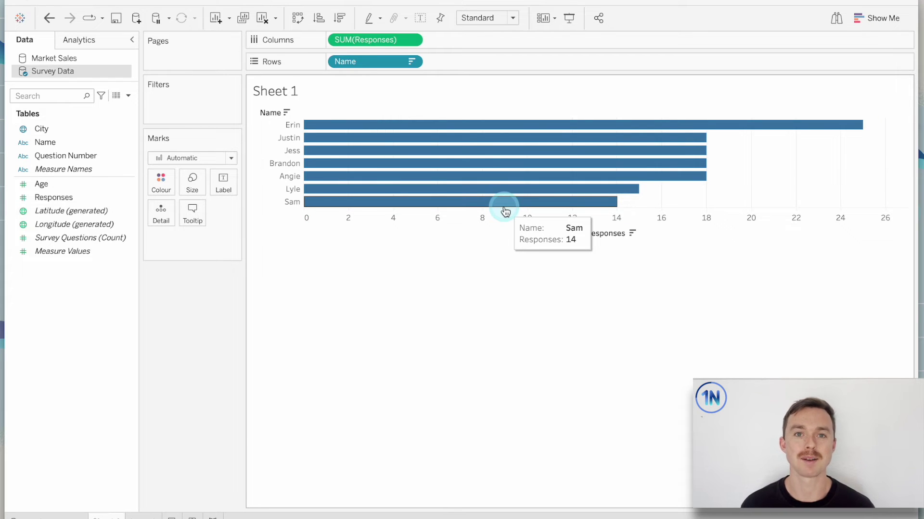
{"action": "left_click", "coordinate": [469, 293]}
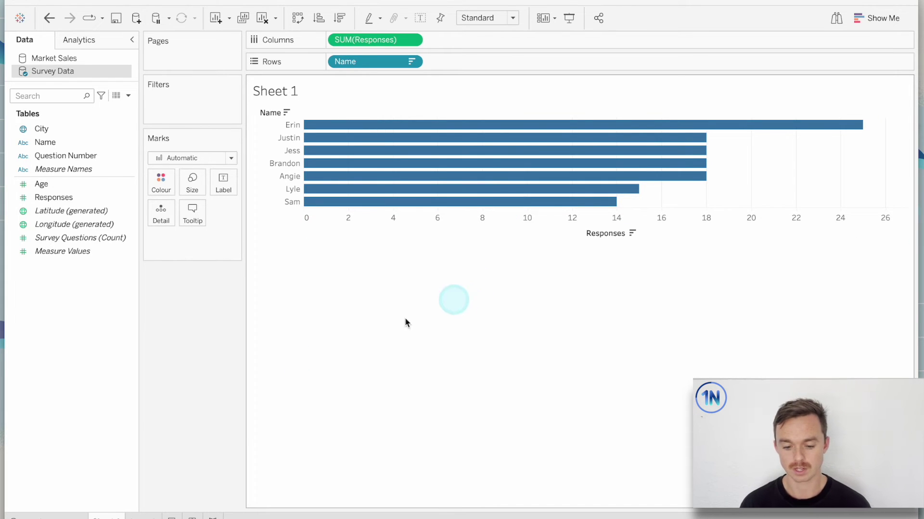
{"action": "left_click", "coordinate": [131, 516]}
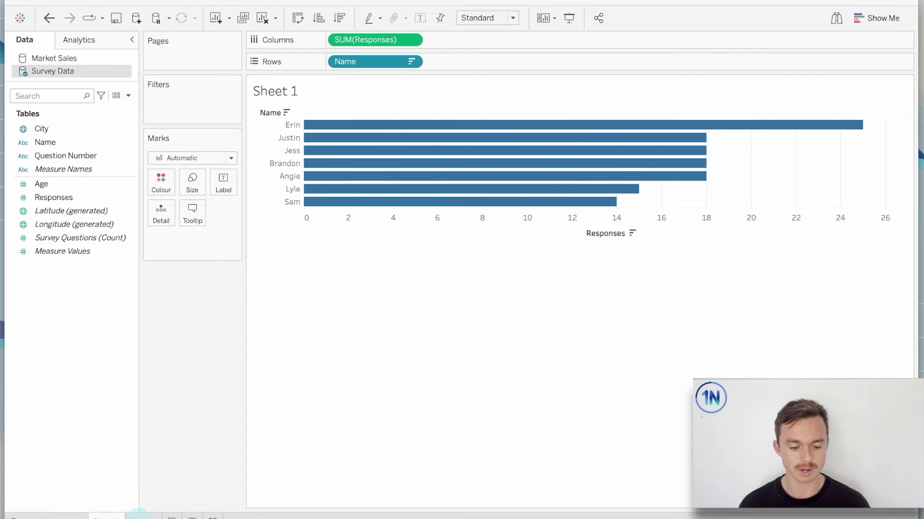
{"action": "left_click", "coordinate": [67, 58]}
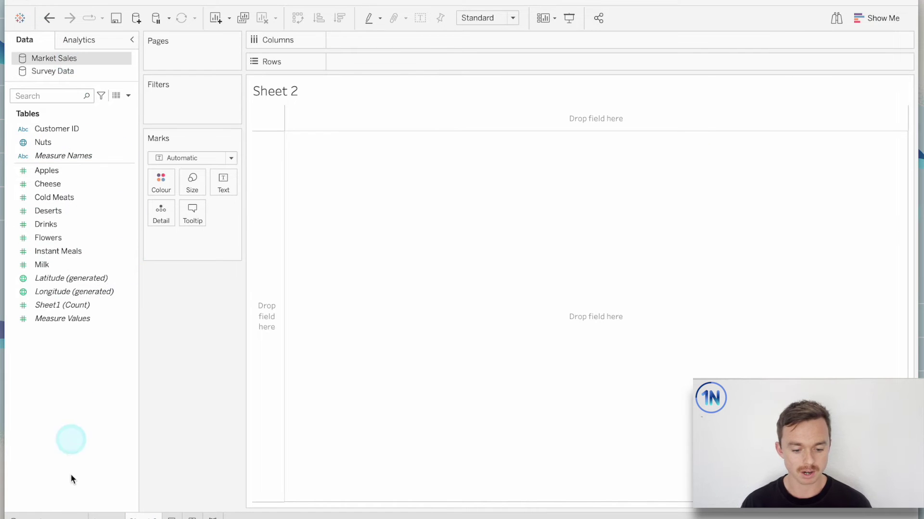
Show the Market Sales preview with Table Details collapsed and the grid stretched to show more rows
{"action": "left_click", "coordinate": [45, 516]}
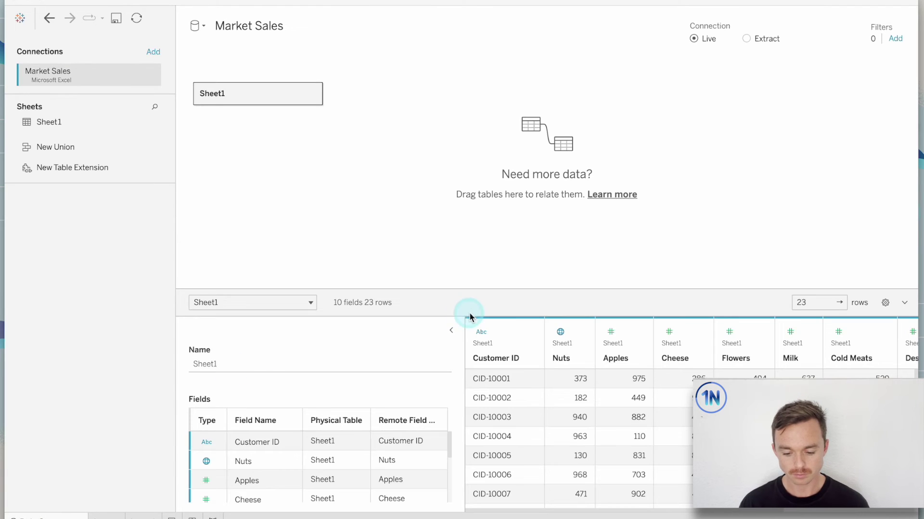
{"action": "left_click", "coordinate": [451, 330]}
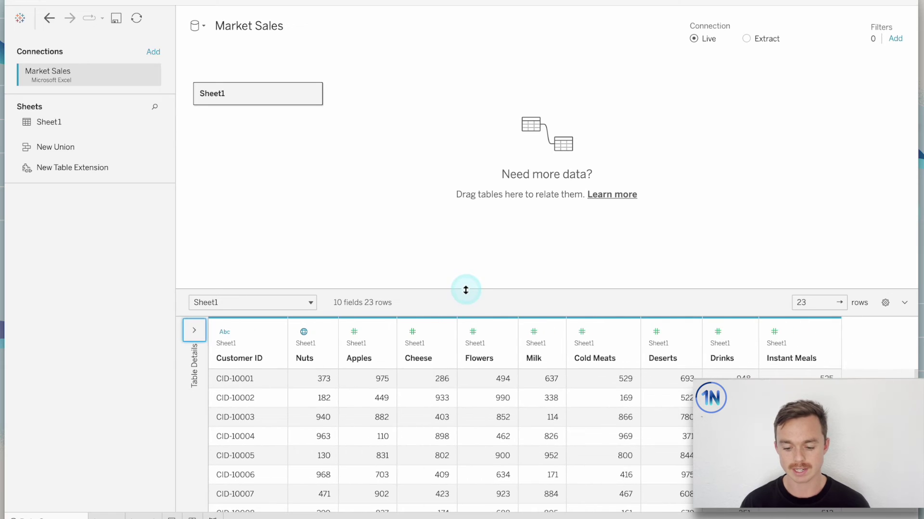
{"action": "left_click_drag", "start_coordinate": [465, 290], "coordinate": [465, 142]}
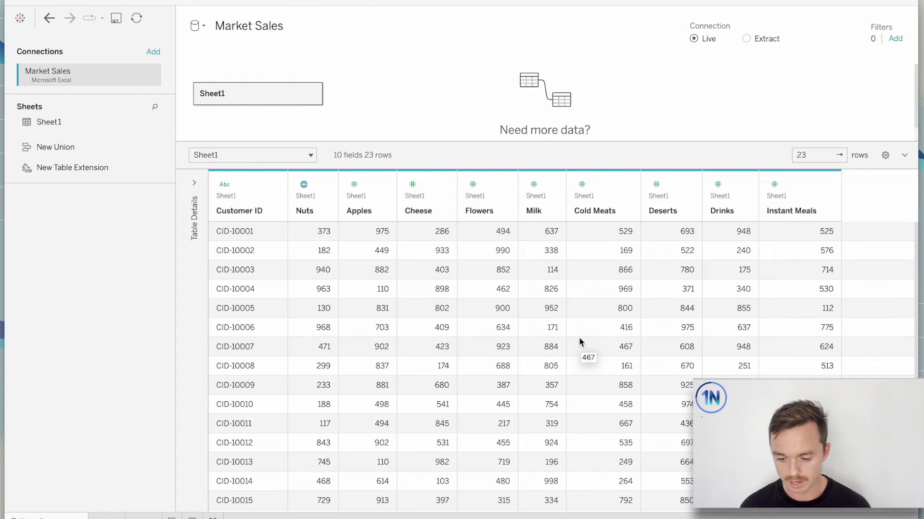
{"action": "key", "text": "ctrl+shift+a"}
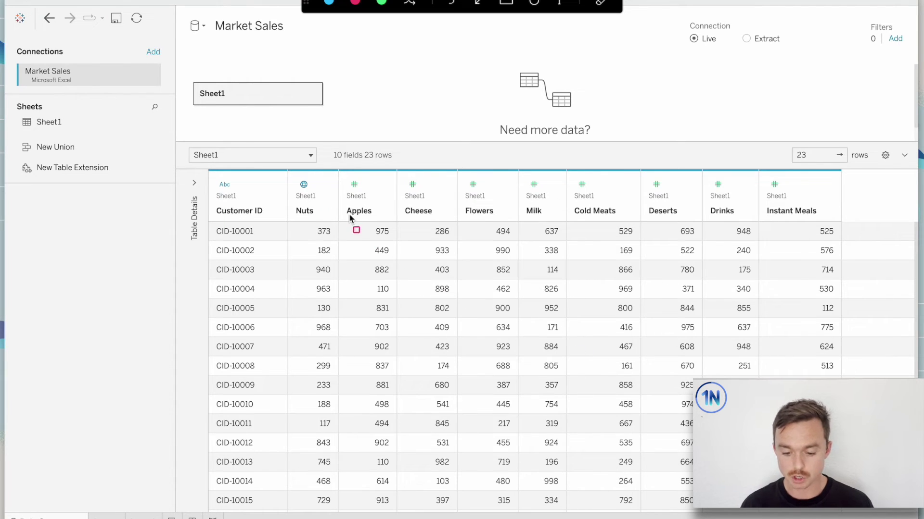
{"action": "left_click_drag", "start_coordinate": [287, 170], "coordinate": [846, 225]}
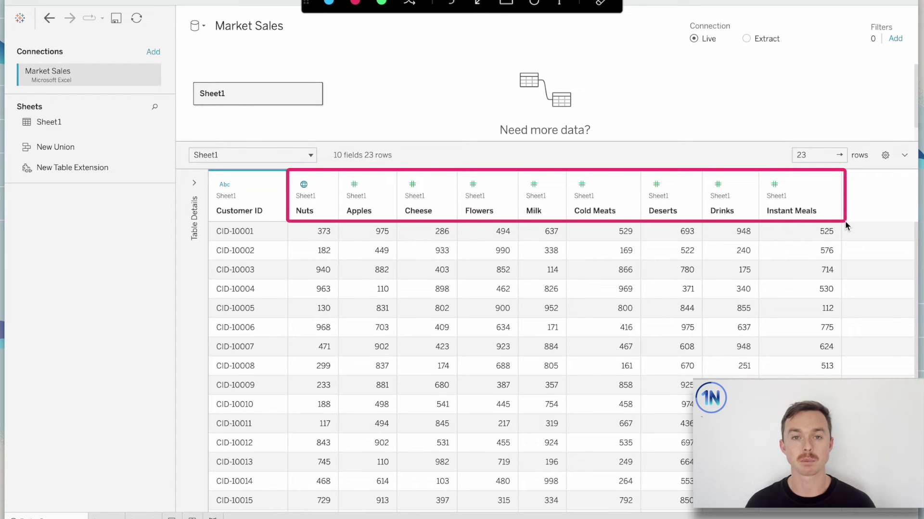
{"action": "mouse_move", "coordinate": [287, 220]}
{"action": "left_mouse_down"}
{"action": "mouse_move", "coordinate": [701, 502]}
{"action": "mouse_move", "coordinate": [845, 514]}
{"action": "left_mouse_up"}
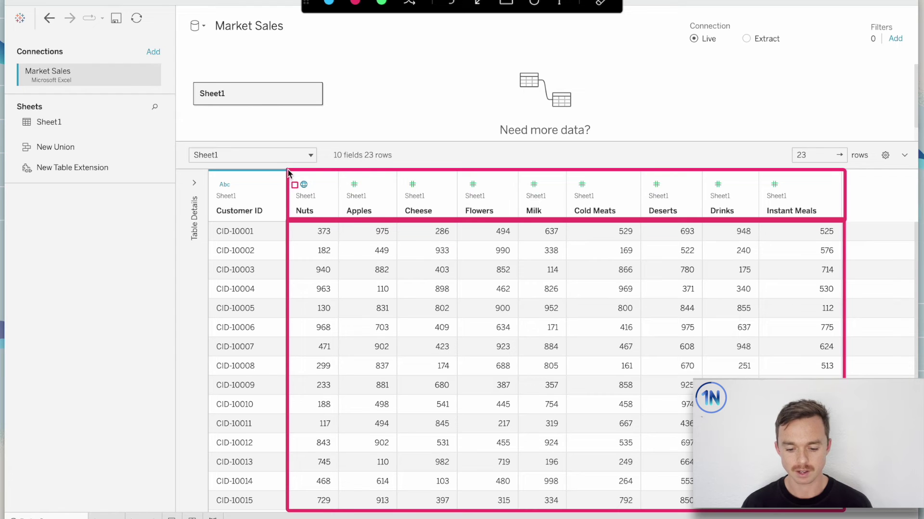
{"action": "mouse_move", "coordinate": [288, 169]}
{"action": "left_mouse_down"}
{"action": "mouse_move", "coordinate": [362, 480]}
{"action": "mouse_move", "coordinate": [339, 515]}
{"action": "left_mouse_up"}
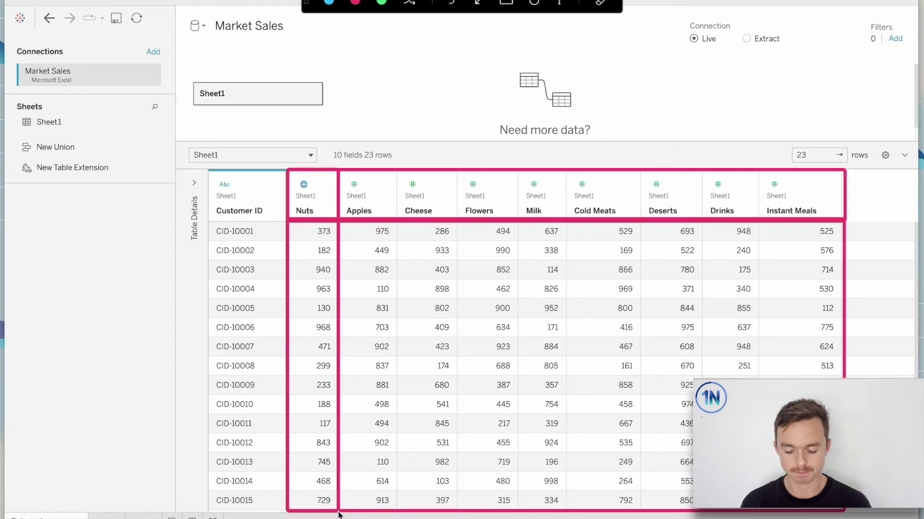
{"action": "key", "text": "h"}
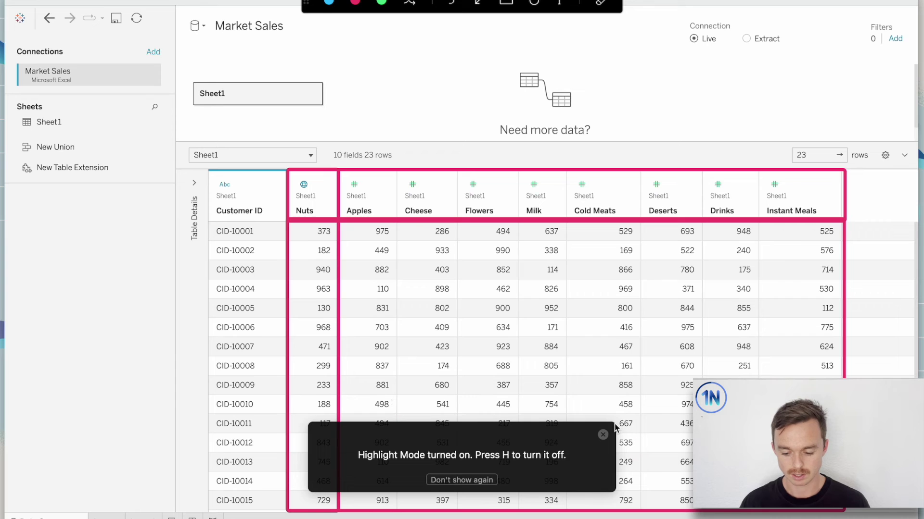
{"action": "left_click", "coordinate": [417, 366]}
Pivot the product columns from Nuts through Instant Meals into rows
{"action": "left_click", "coordinate": [304, 210]}
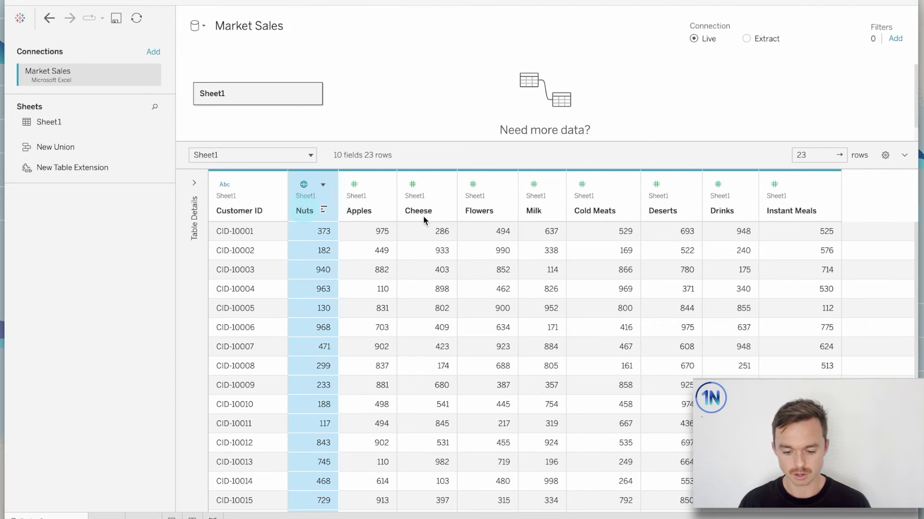
{"action": "left_click", "coordinate": [779, 210], "text": "shift"}
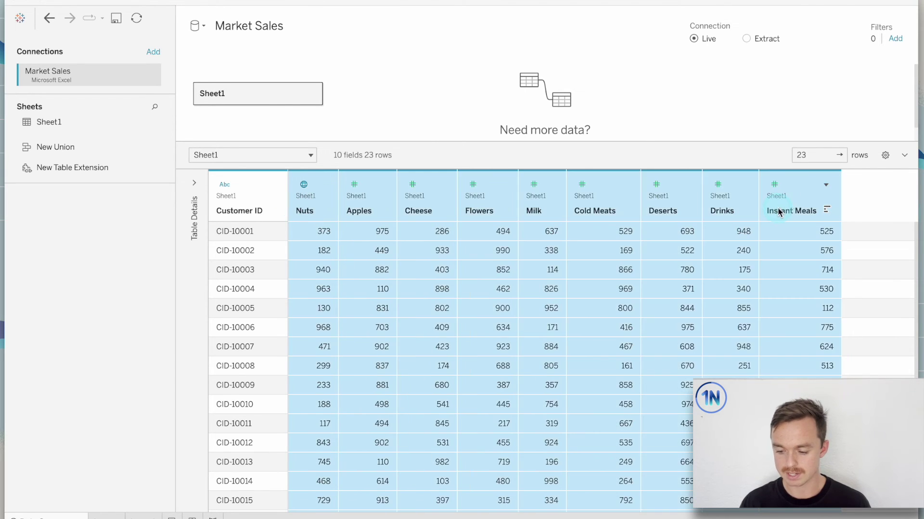
{"action": "left_click", "coordinate": [826, 185]}
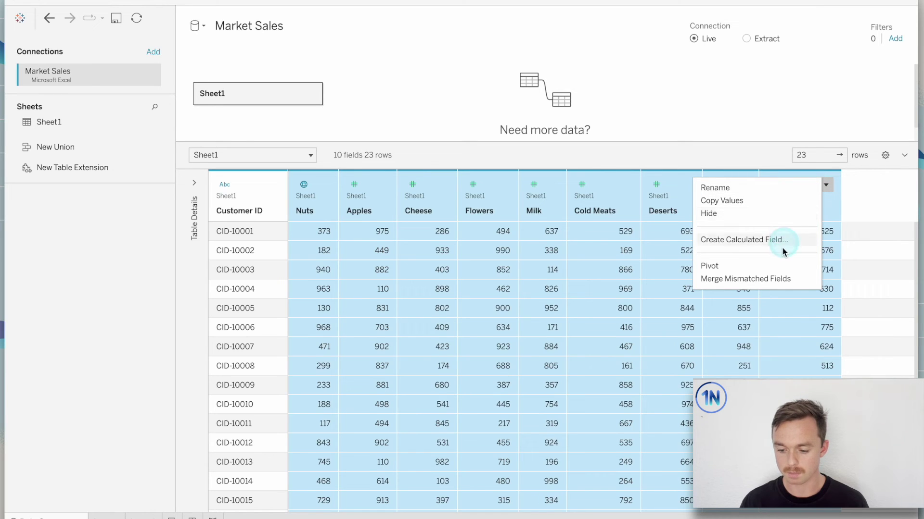
{"action": "left_click", "coordinate": [774, 266]}
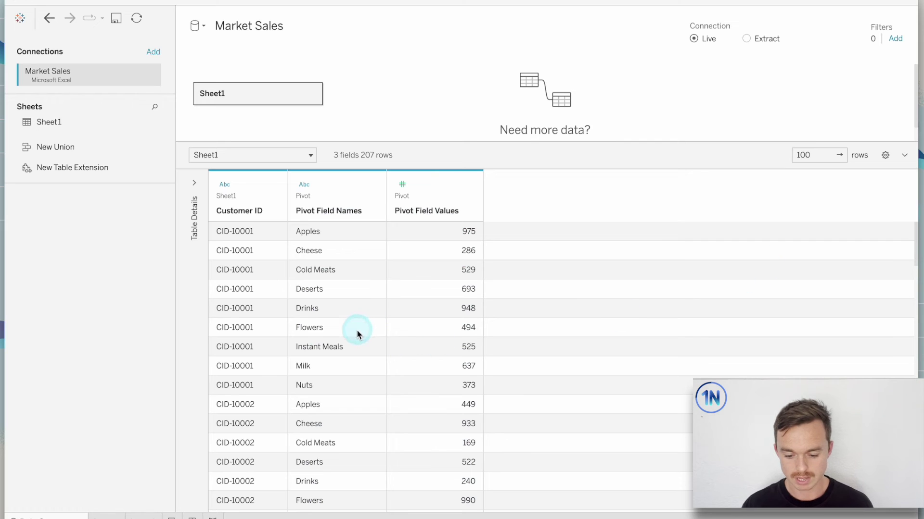
Rename the pivoted columns 'Items' and 'Sales', then select the Sales column
{"action": "double_click", "coordinate": [320, 208]}
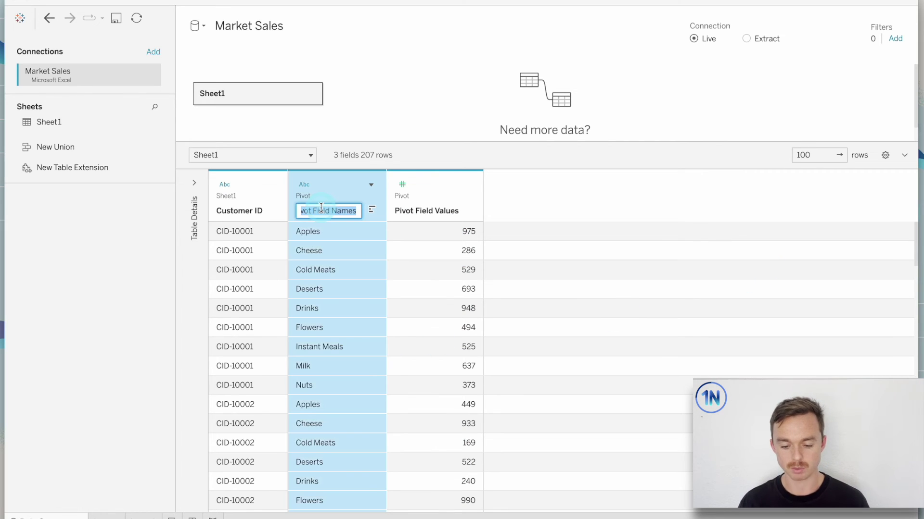
{"action": "type", "text": "Items"}
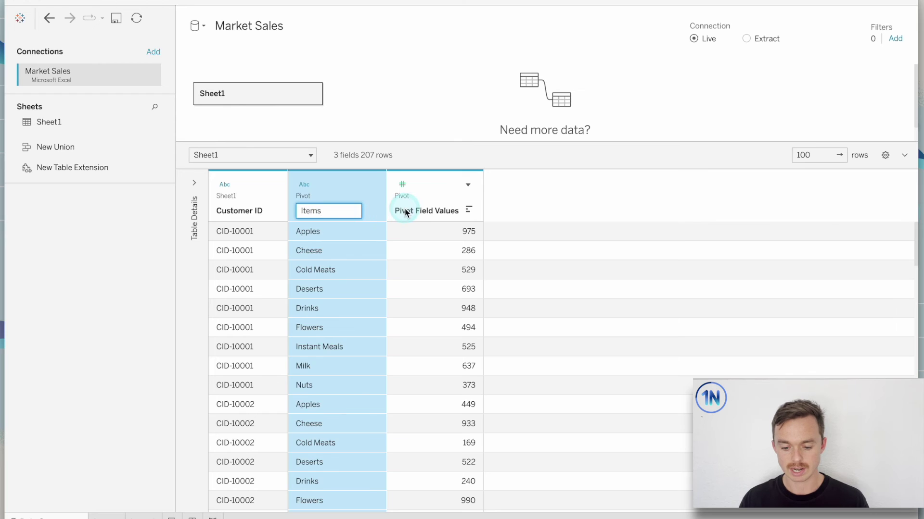
{"action": "double_click", "coordinate": [405, 209]}
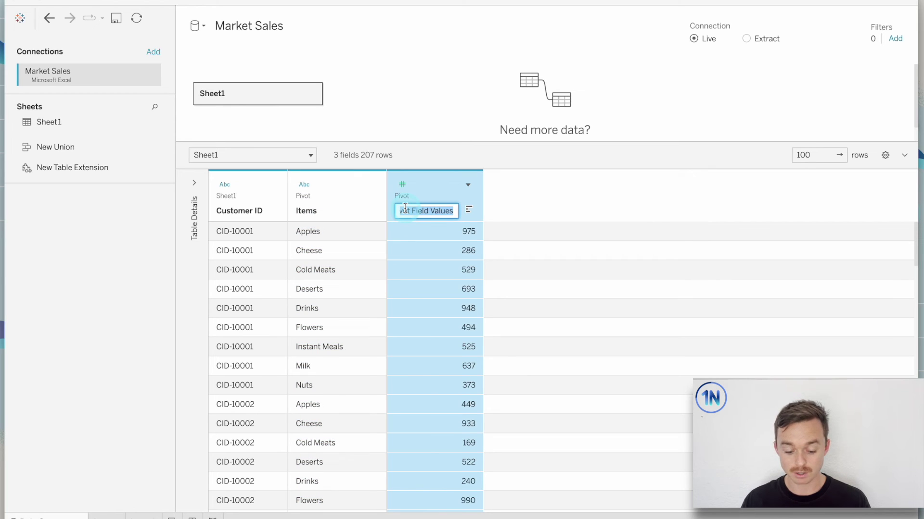
{"action": "type", "text": "Sales"}
{"action": "left_click", "coordinate": [570, 252]}
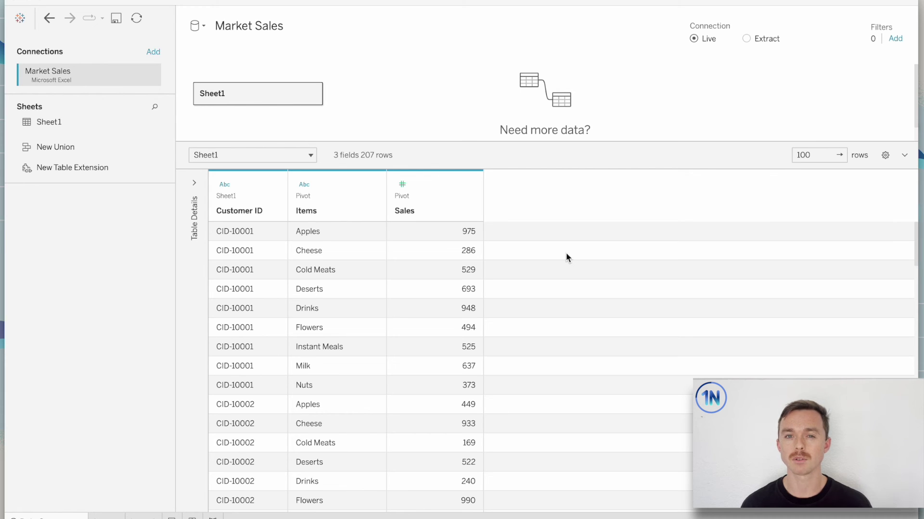
{"action": "left_click", "coordinate": [415, 216]}
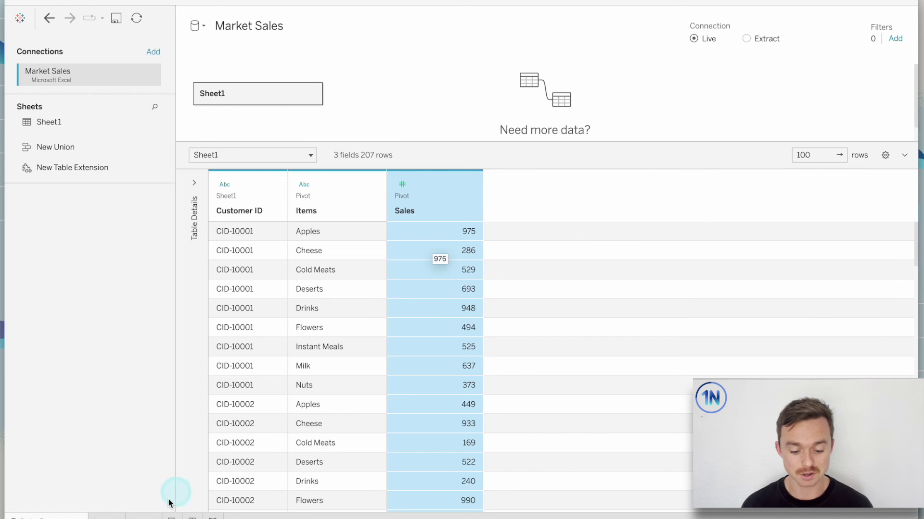
On Sheet 2, chart Items on Rows against summed Sales, sorted descending with Deserts on top
{"action": "left_click", "coordinate": [146, 515]}
{"action": "left_click", "coordinate": [65, 150]}
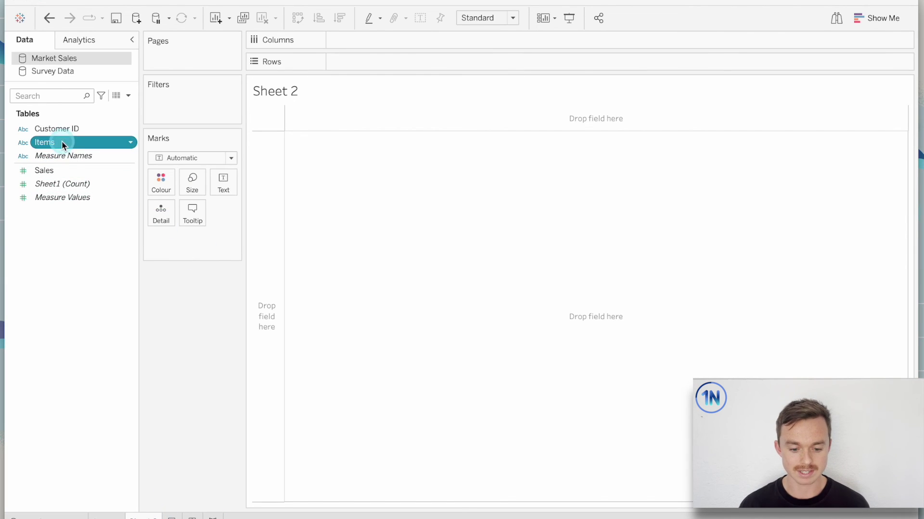
{"action": "left_click_drag", "start_coordinate": [62, 141], "coordinate": [382, 62]}
{"action": "left_click_drag", "start_coordinate": [107, 171], "coordinate": [403, 39]}
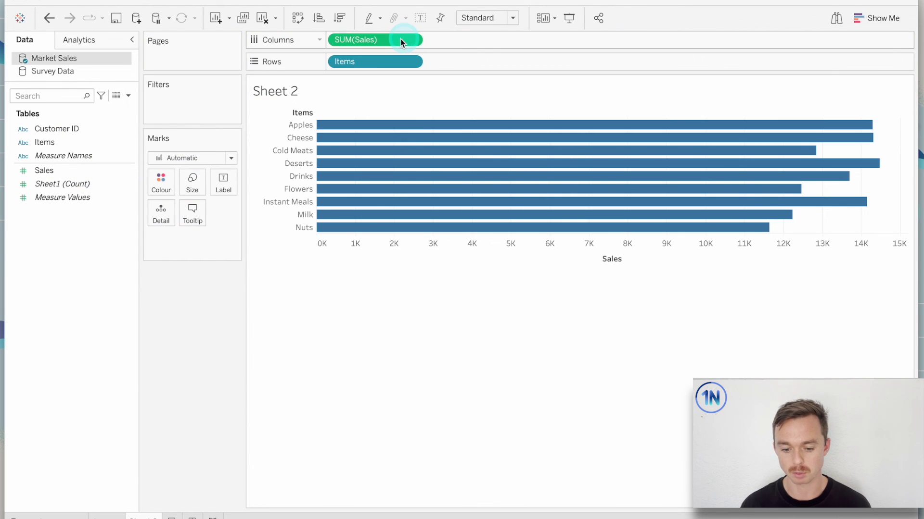
{"action": "left_click", "coordinate": [340, 17]}
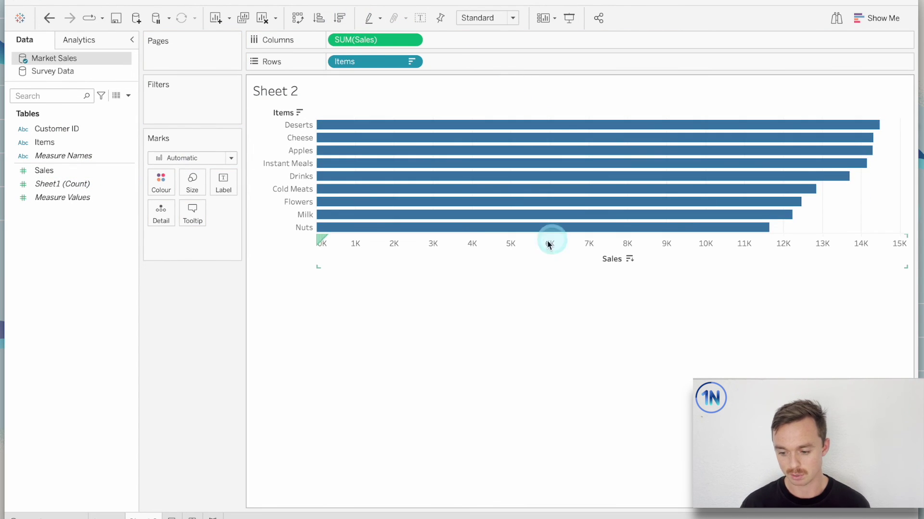